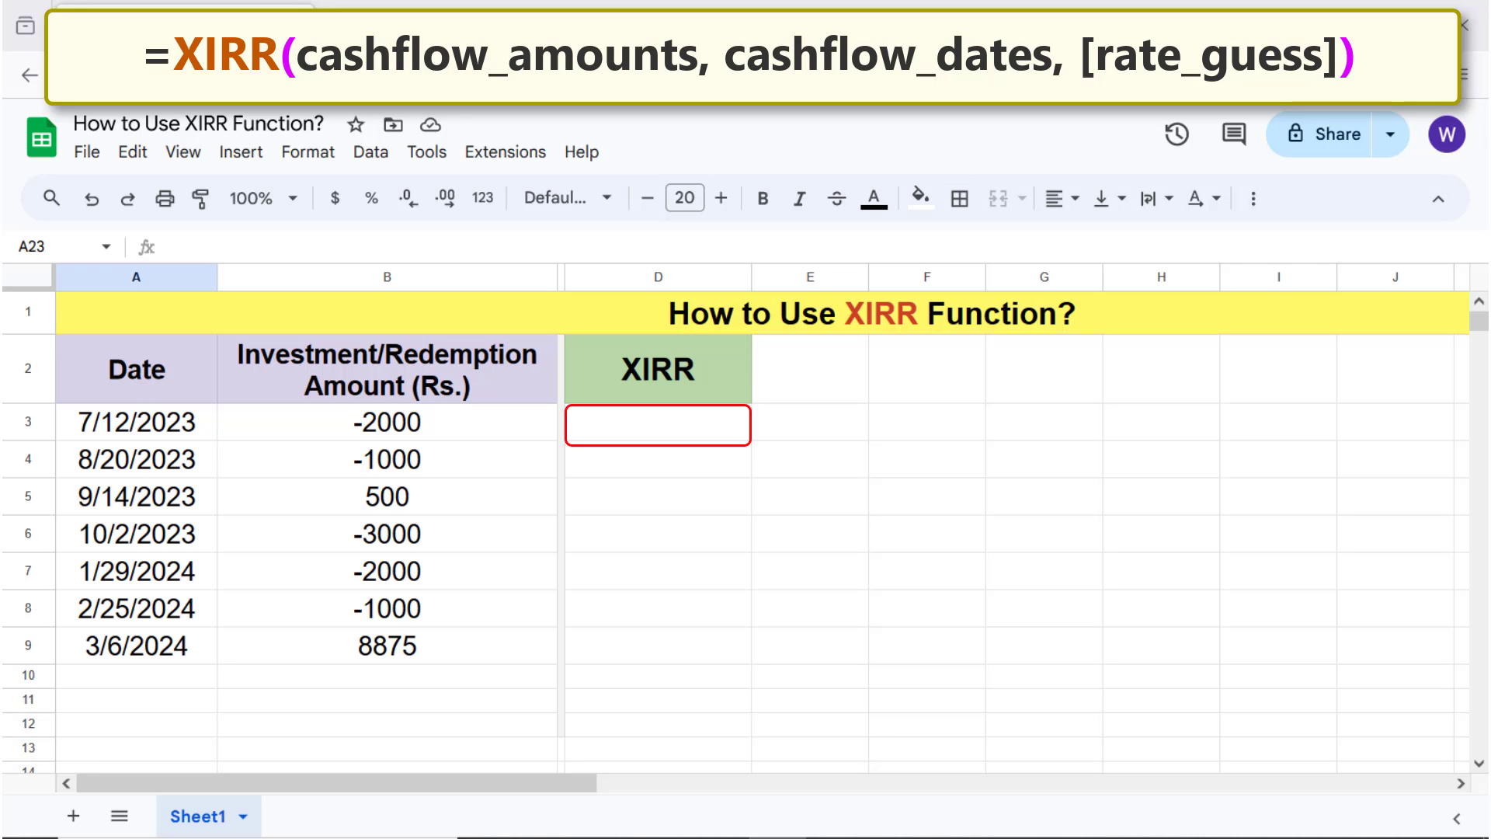
Enter =XIRR in D3 with cash flows B3:B9 and dates A3:A9
{"action": "left_click", "coordinate": [681, 432]}
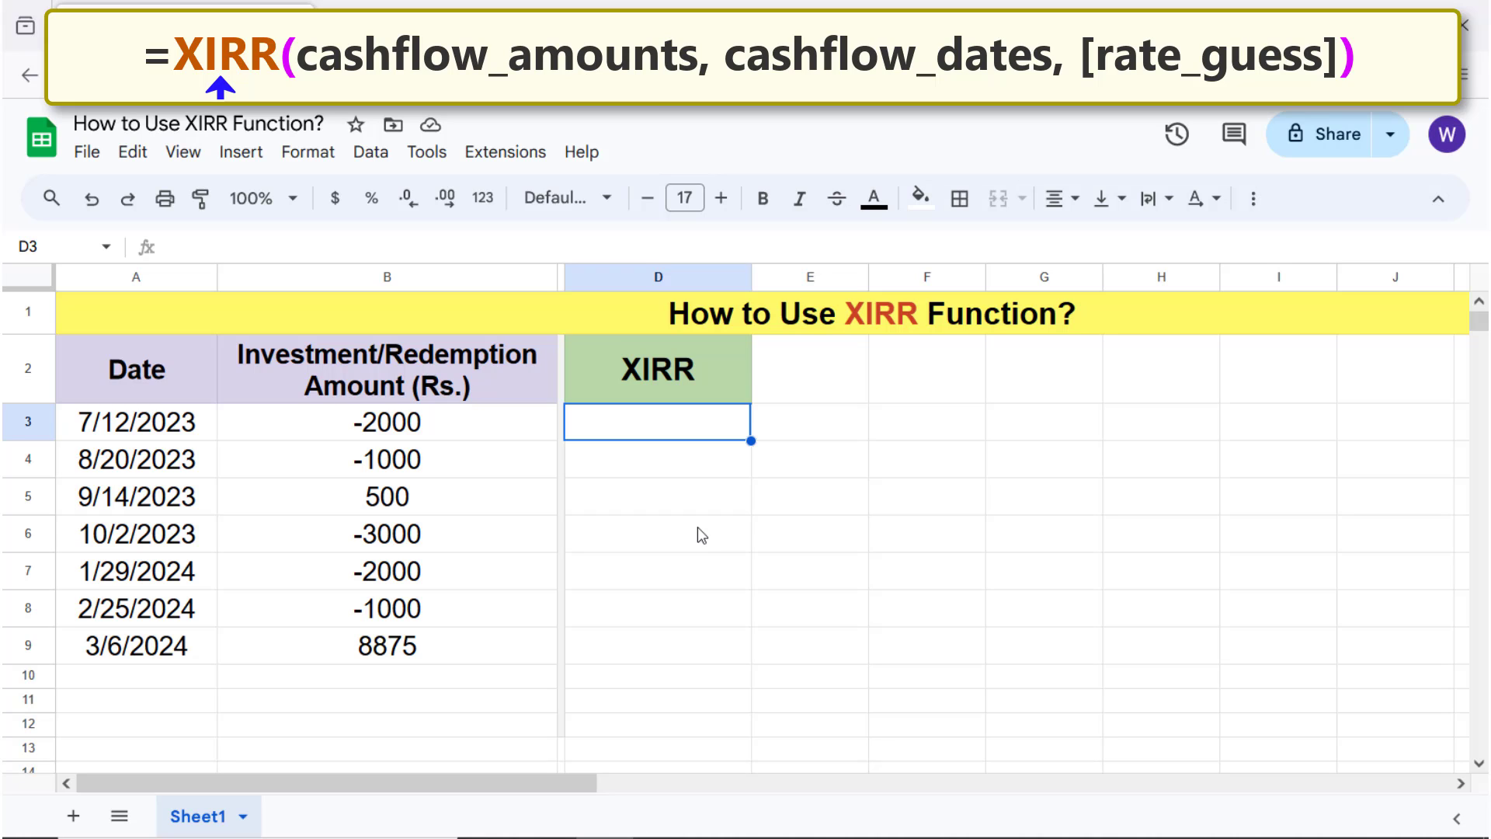
{"action": "type", "text": "=xir"}
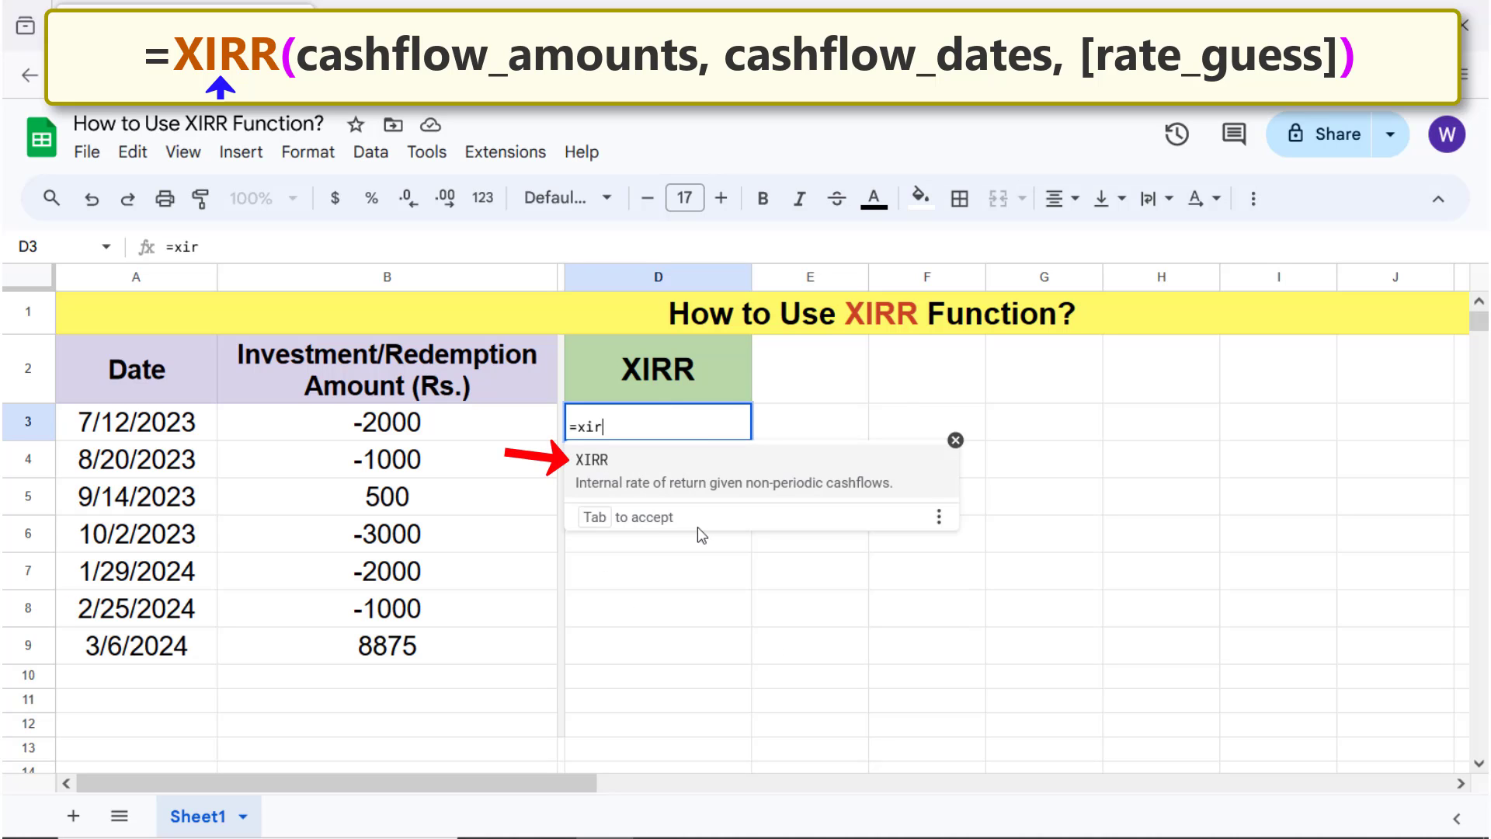
{"action": "left_click", "coordinate": [595, 462]}
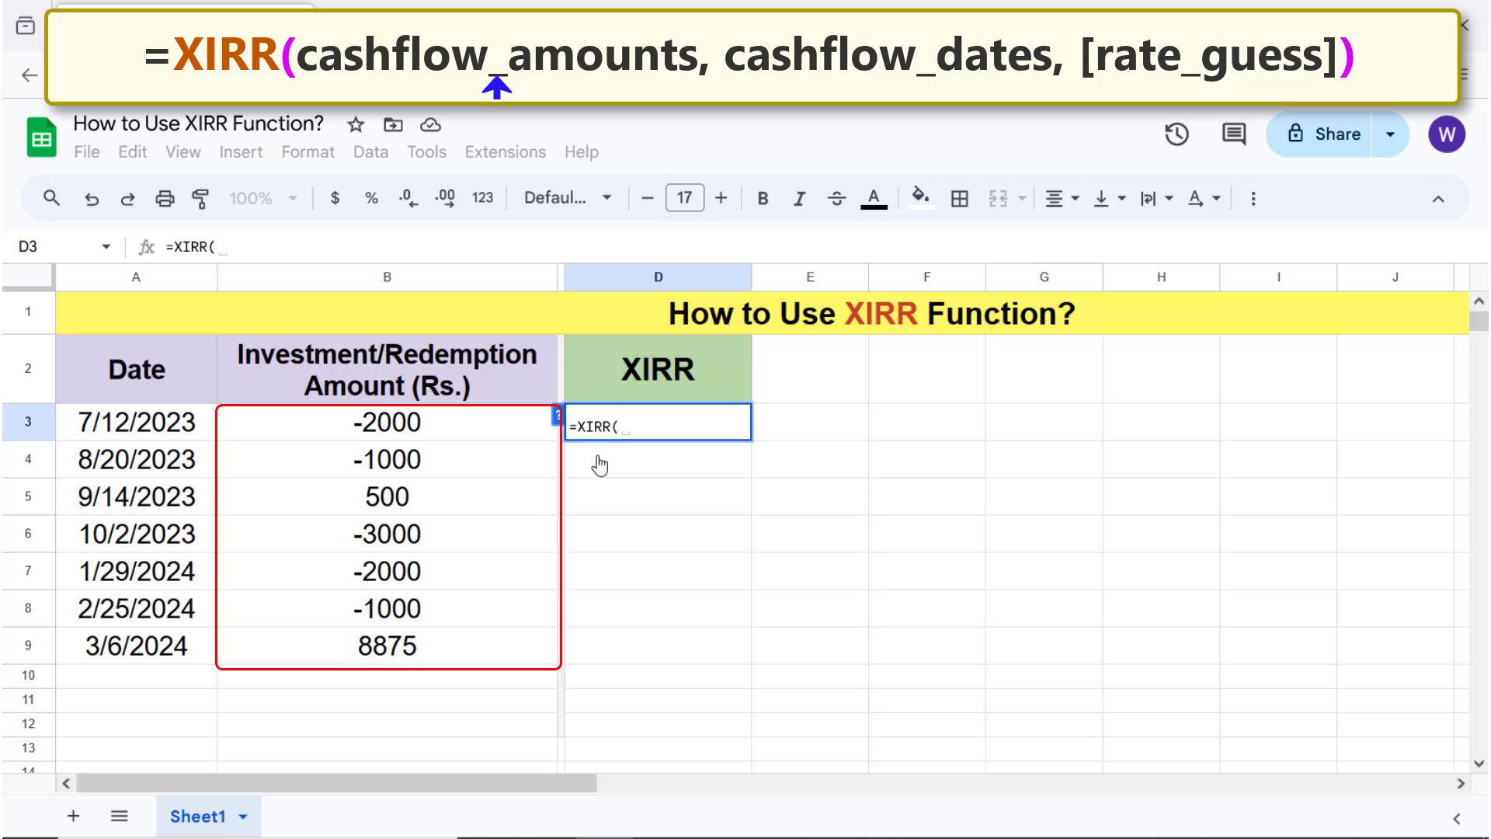
{"action": "left_click", "coordinate": [510, 431]}
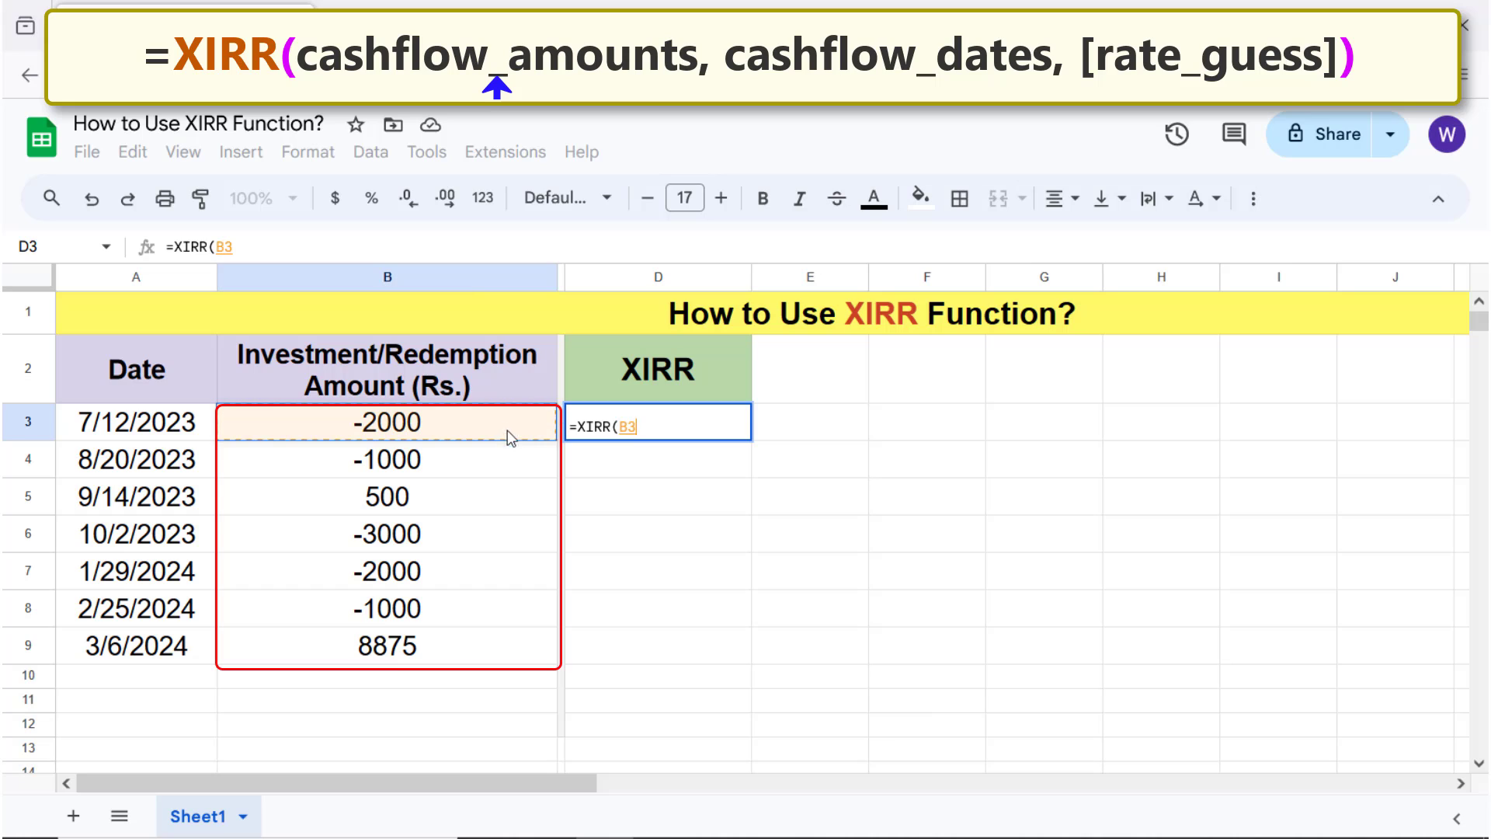
{"action": "left_click", "coordinate": [519, 639], "text": "shift"}
{"action": "type", "text": ","}
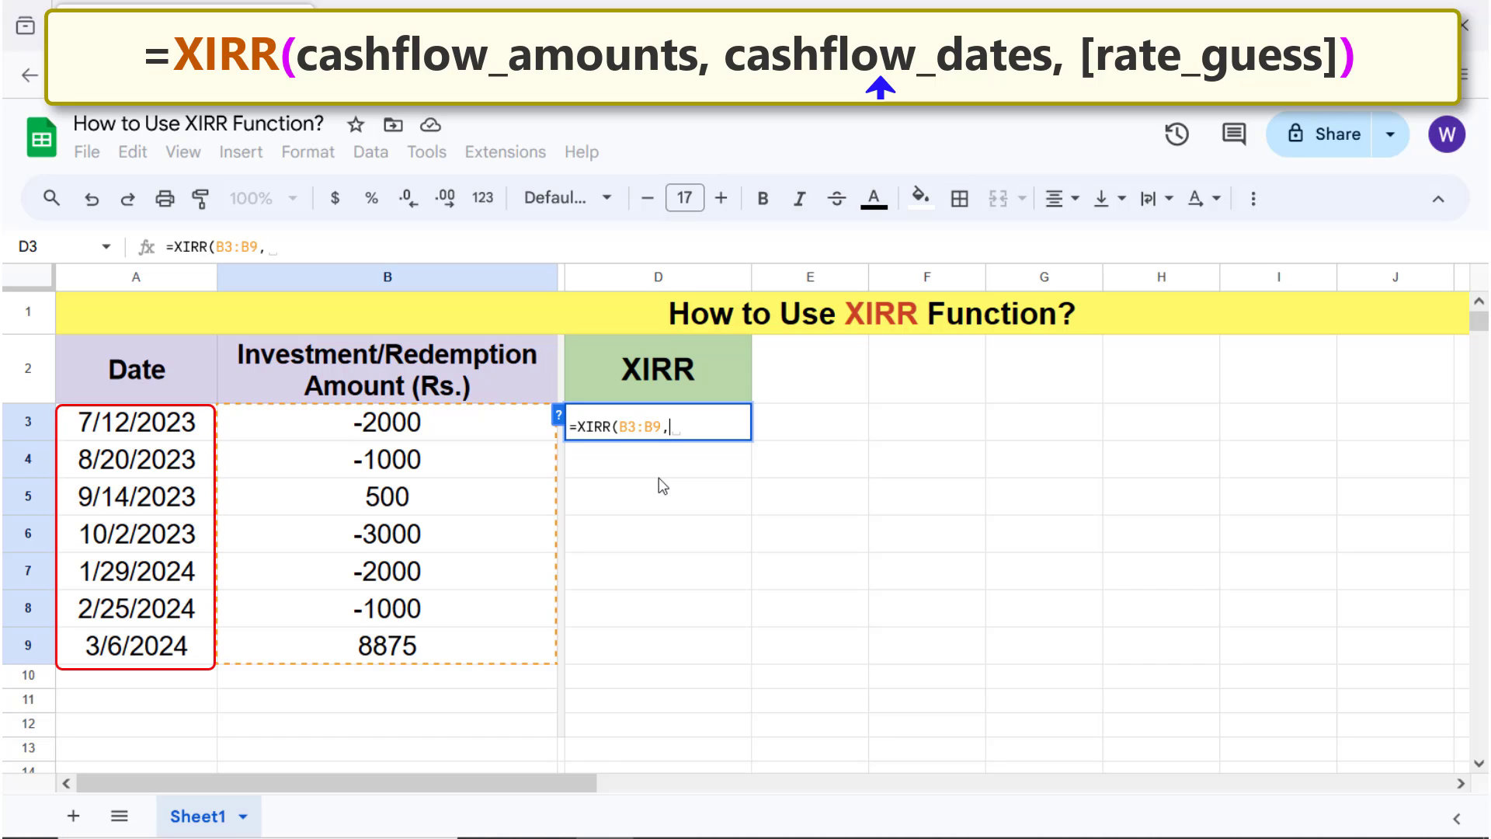
{"action": "left_click", "coordinate": [205, 427]}
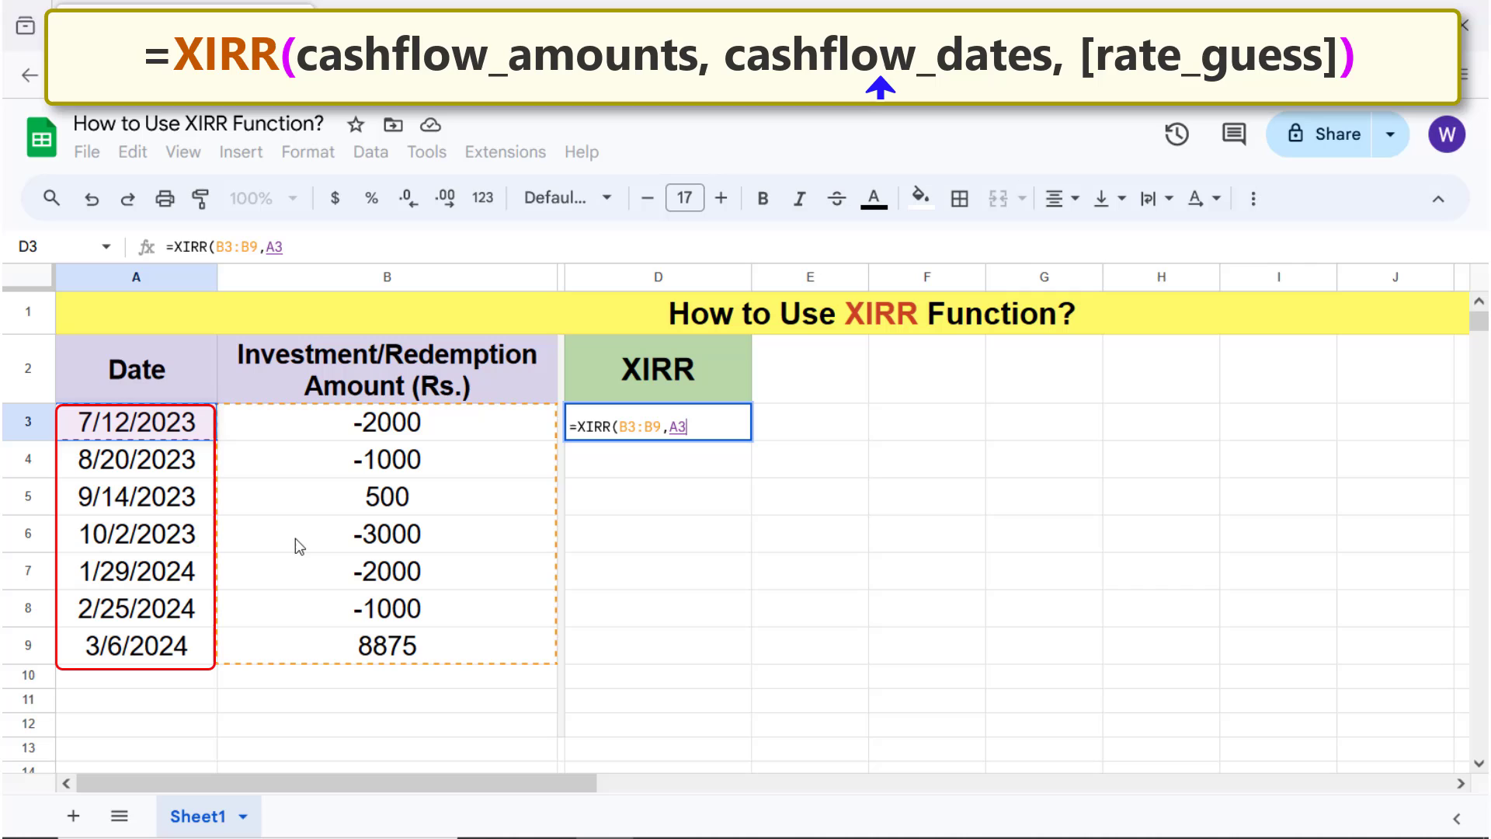
{"action": "left_click", "coordinate": [208, 644], "text": "shift"}
{"action": "type", "text": ")"}
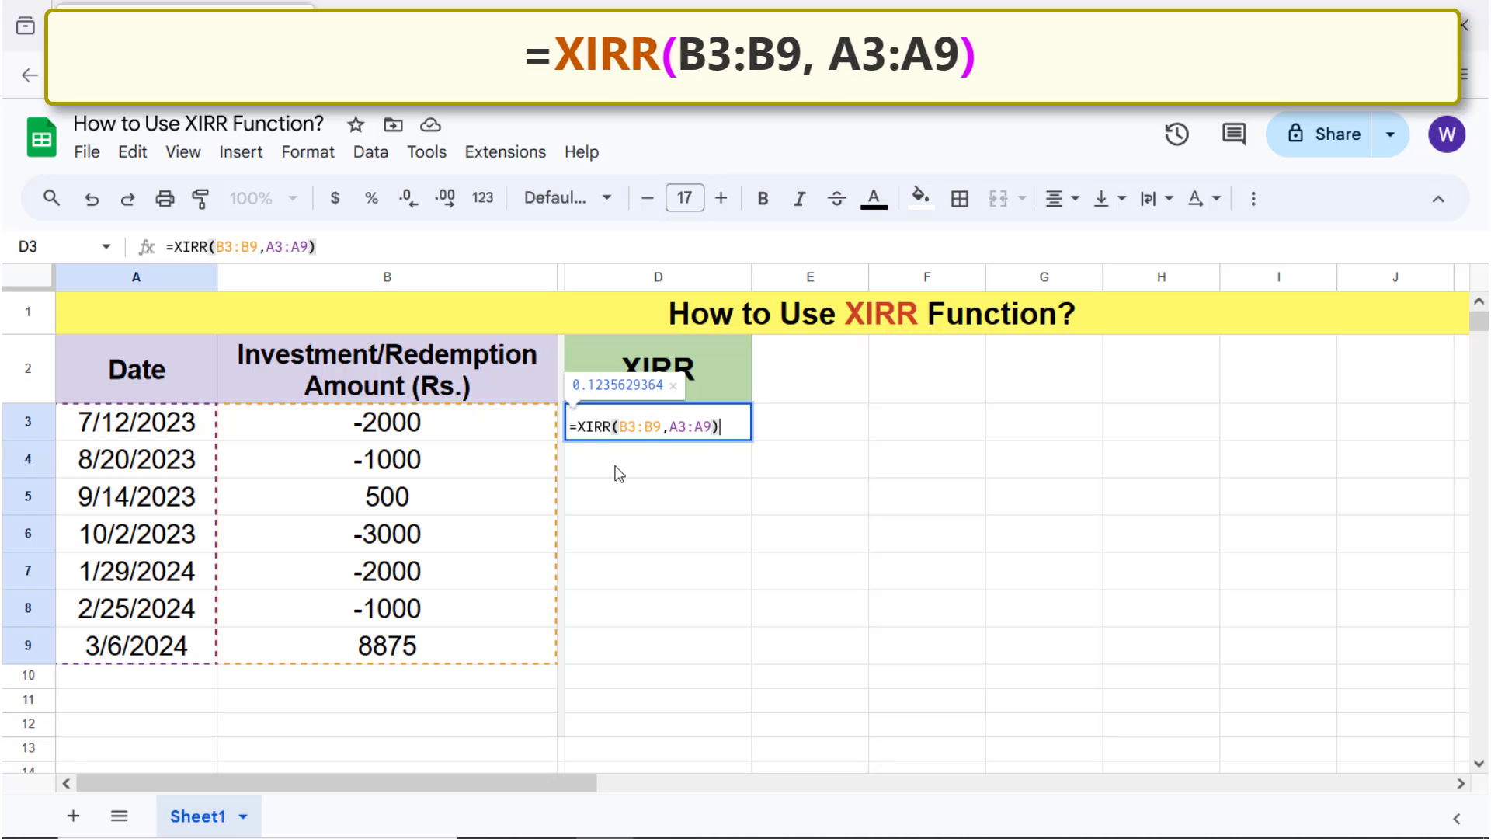
Commit the formula so D3 returns 0.1235629364
{"action": "key", "text": "Return"}
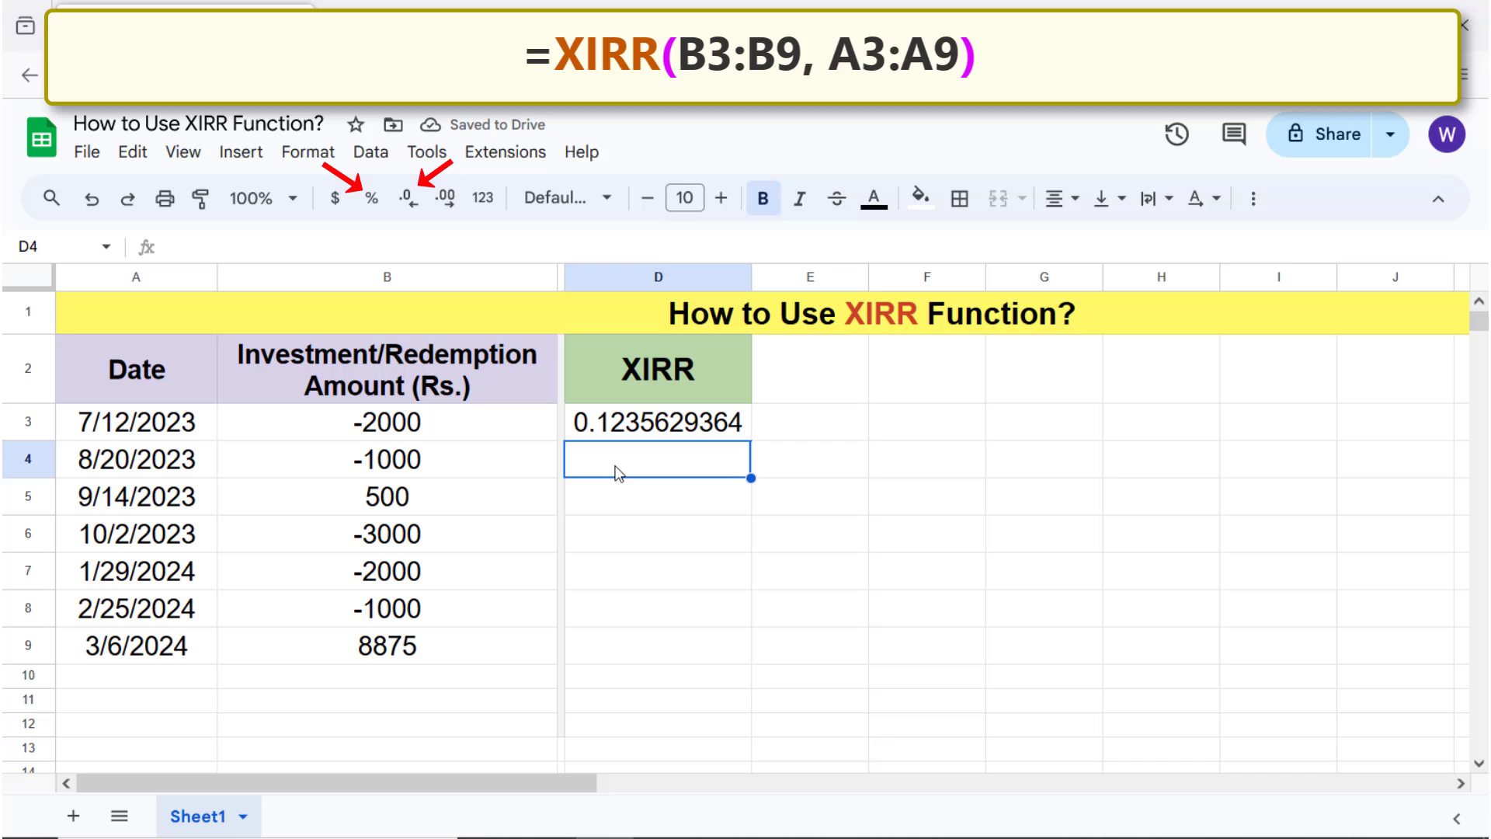
Trim D3 to two decimals and format it as a percentage, 12.36%
{"action": "left_click", "coordinate": [630, 421]}
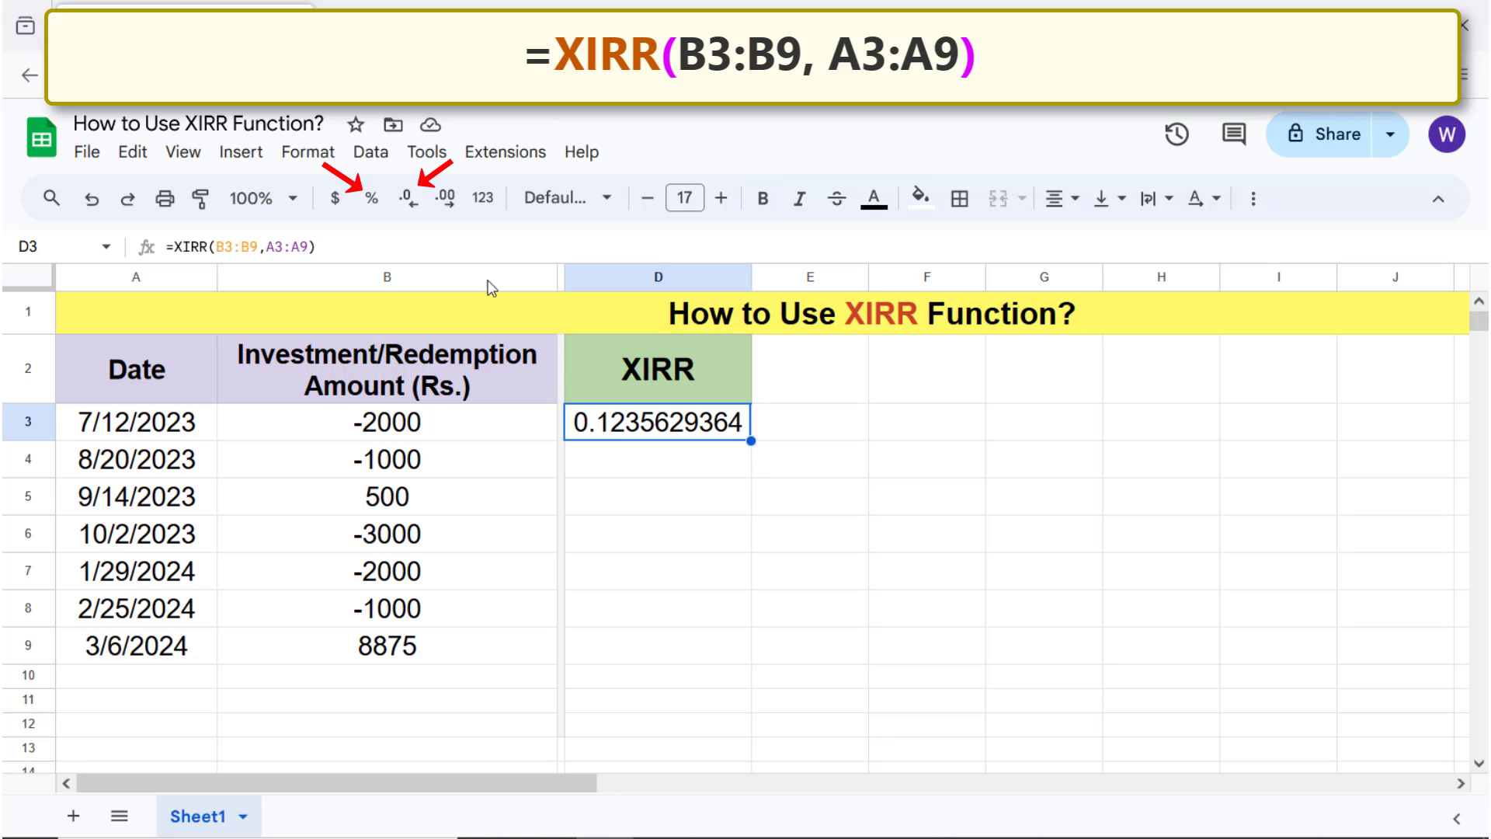
{"action": "left_click", "coordinate": [408, 201]}
{"action": "left_click", "coordinate": [407, 201]}
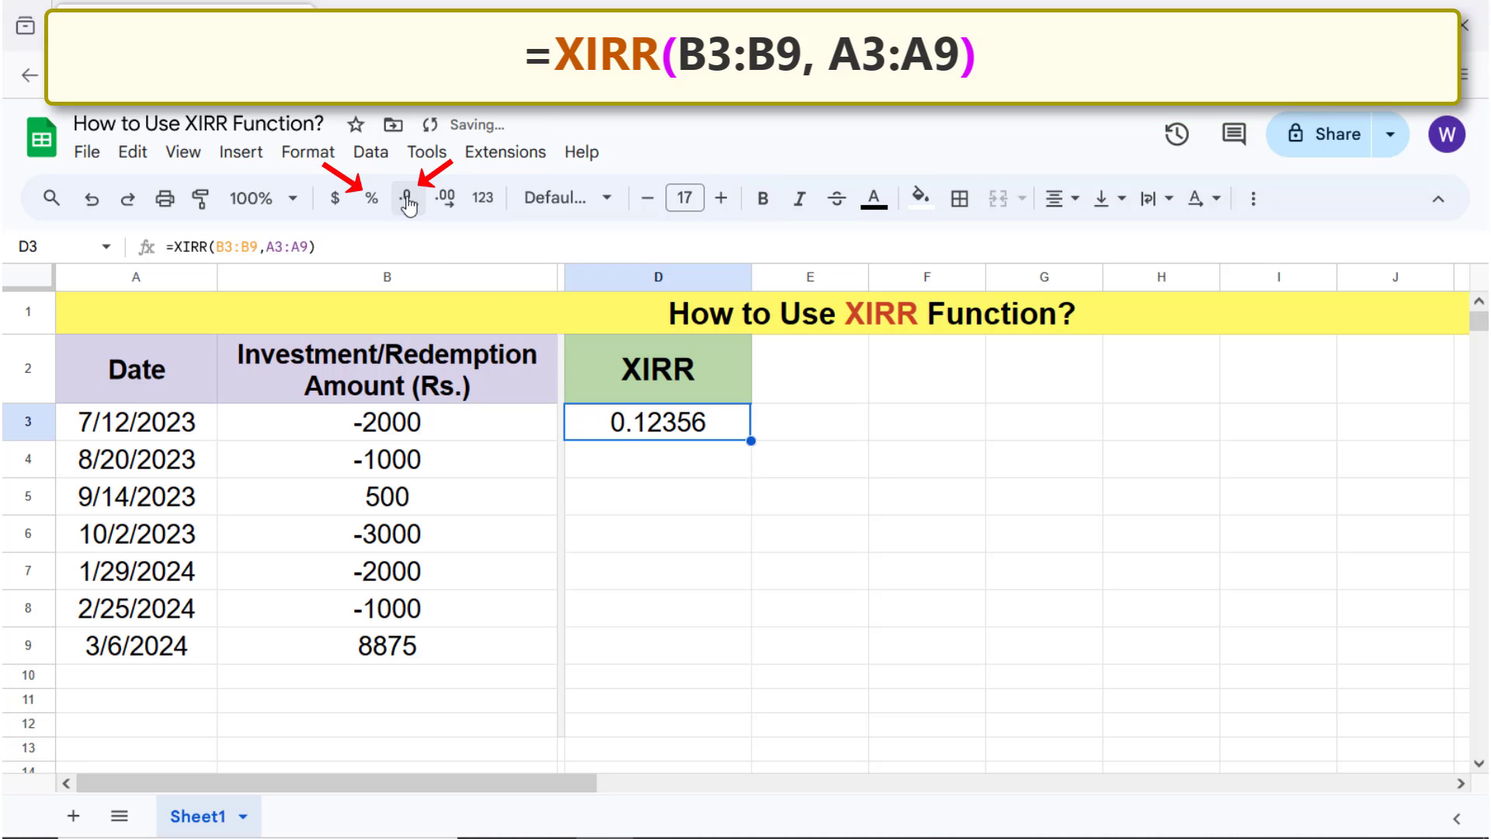
{"action": "left_click", "coordinate": [407, 201]}
{"action": "left_click", "coordinate": [408, 200]}
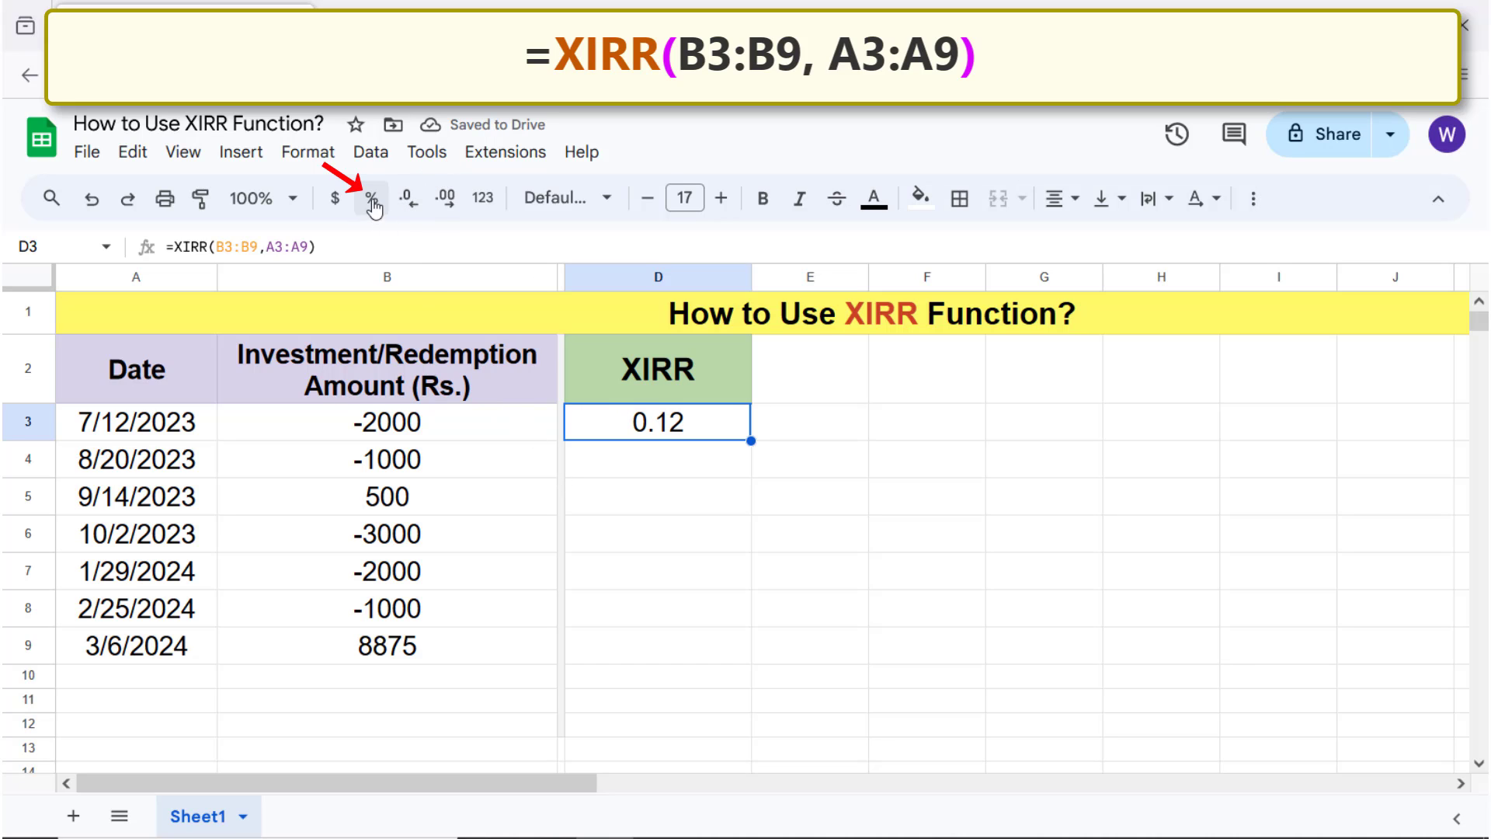
{"action": "left_click", "coordinate": [373, 200]}
{"action": "left_click", "coordinate": [622, 474]}
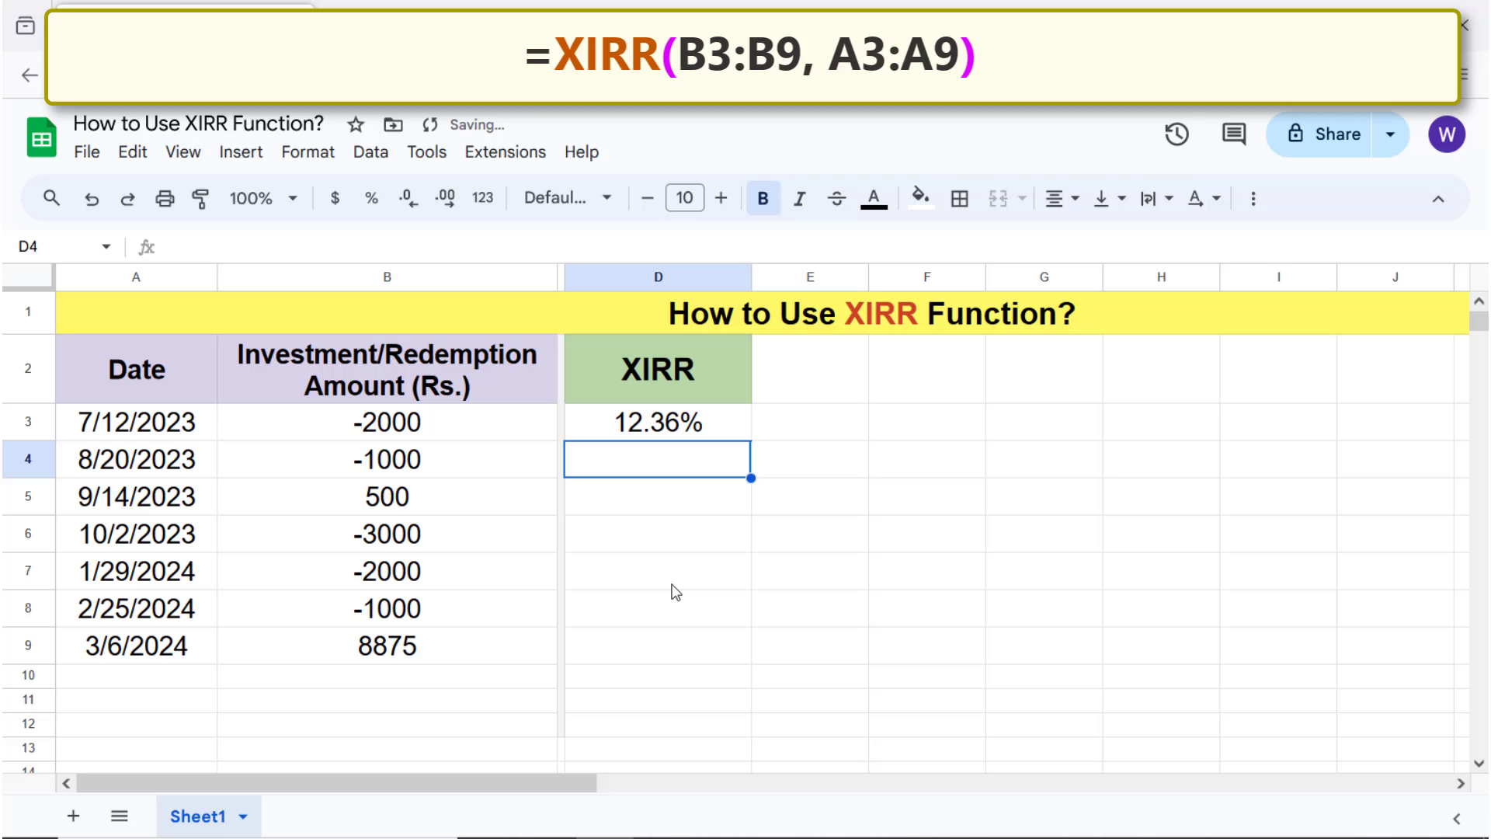